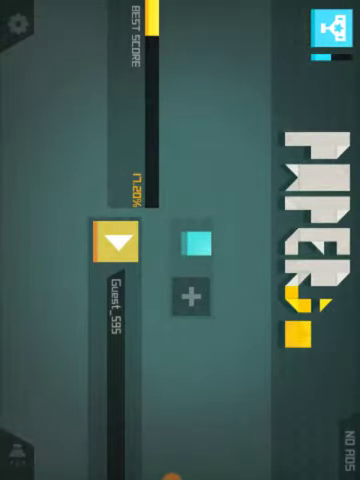
# Start a match and draw the first pink loops along the grey border.
pyautogui.click(116, 241)
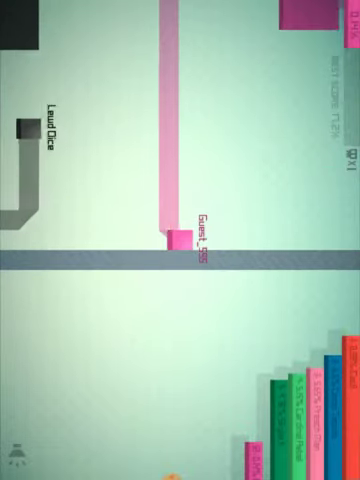
pyautogui.press('Up')
pyautogui.press('Left')
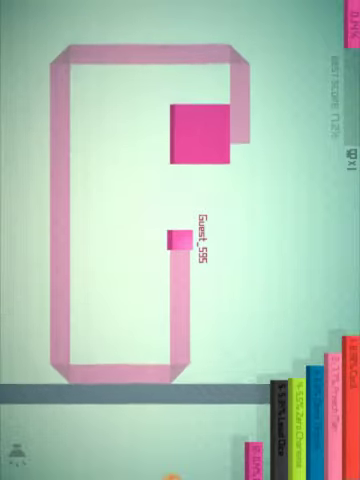
pyautogui.press('Up')
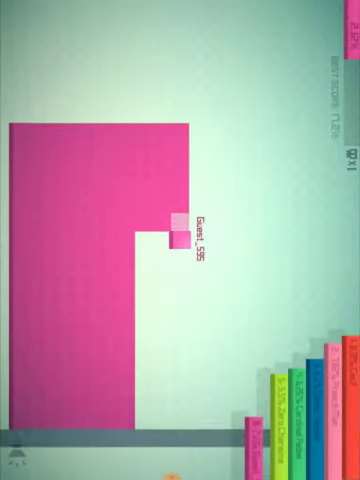
pyautogui.press('Down')
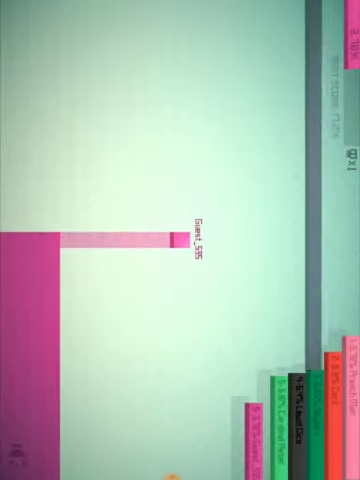
pyautogui.press('Right')
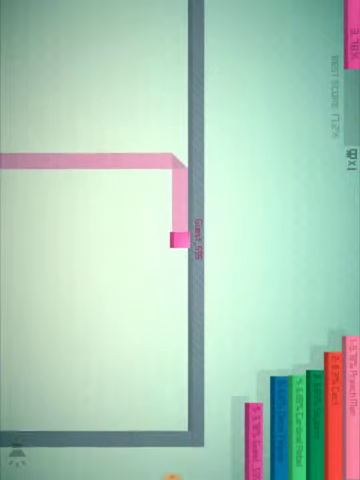
pyautogui.press('Down')
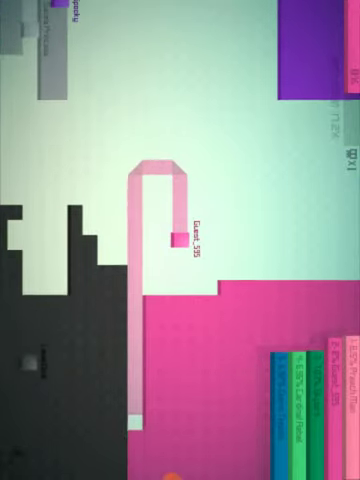
# Loop out of the pink territory to cut off LeadDice and take its land.
pyautogui.press('Left')
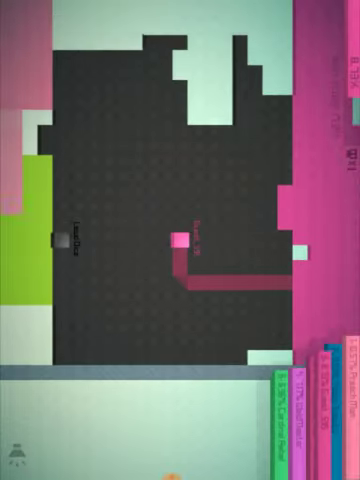
pyautogui.press('Right')
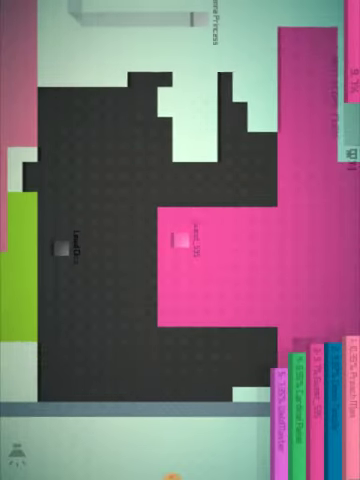
pyautogui.press('Left')
pyautogui.press('Right')
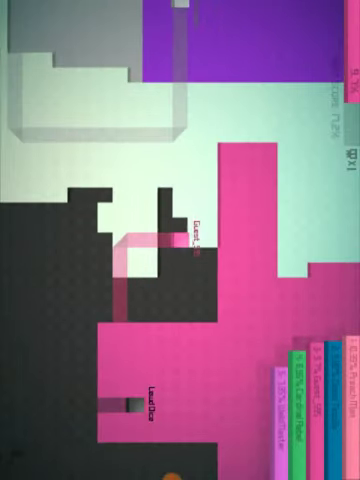
pyautogui.press('Down')
pyautogui.press('Left')
pyautogui.press('Down')
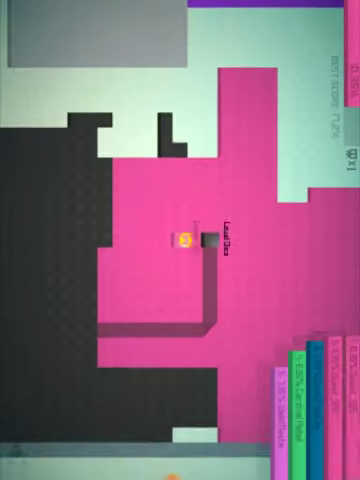
pyautogui.press('Right')
pyautogui.press('Up')
pyautogui.press('Left')
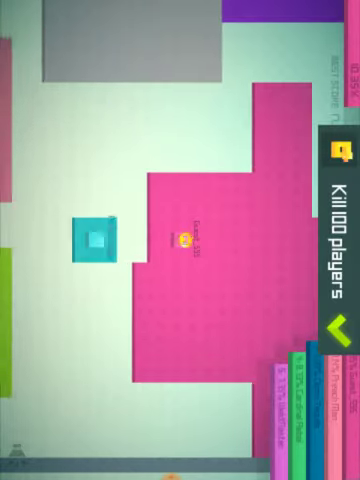
# Draw more capture loops back into pink territory, reaching about 15% and first place.
pyautogui.press('Down')
pyautogui.press('Right')
pyautogui.press('Up')
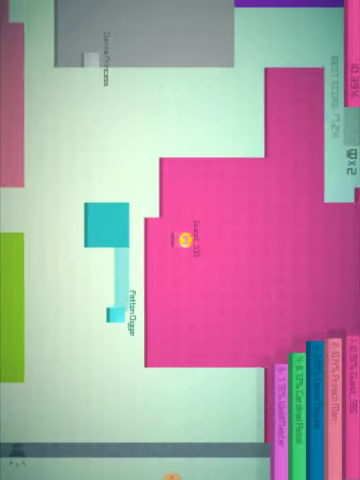
pyautogui.press('Left')
pyautogui.press('Down')
pyautogui.press('Right')
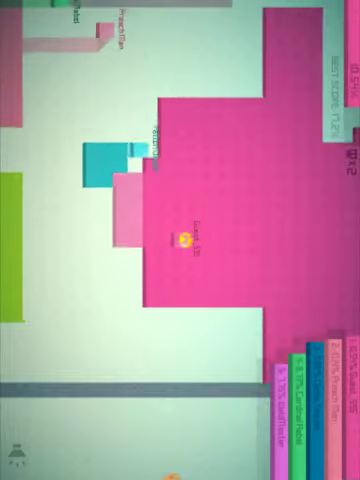
pyautogui.press('Up')
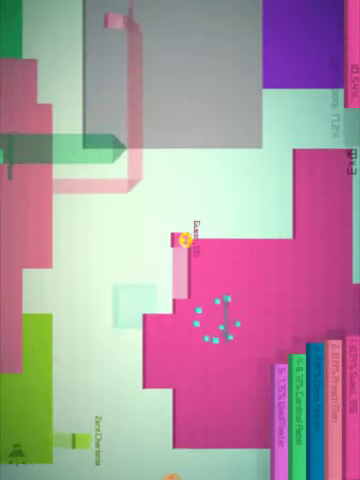
pyautogui.press('Right')
pyautogui.press('Down')
pyautogui.press('Left')
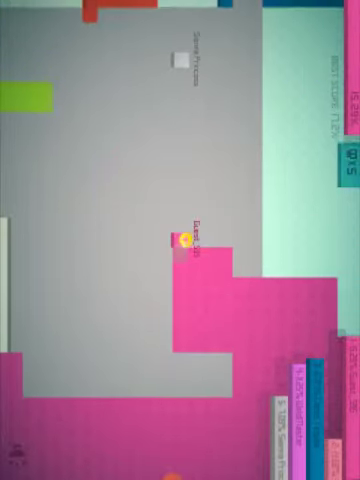
# Carve small loops into the grey player's land until Game Over at 15.51%.
pyautogui.press('Up')
pyautogui.press('Right')
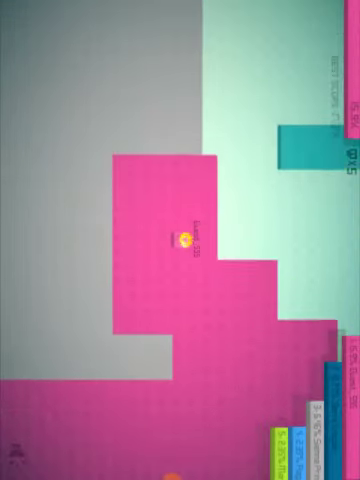
pyautogui.press('Down')
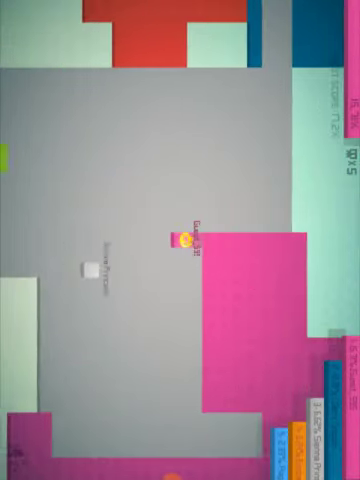
pyautogui.press('Right')
pyautogui.press('Up')
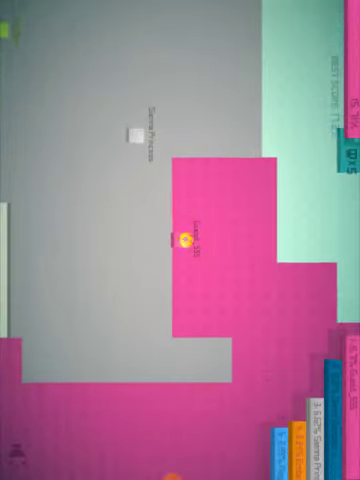
pyautogui.press('Right')
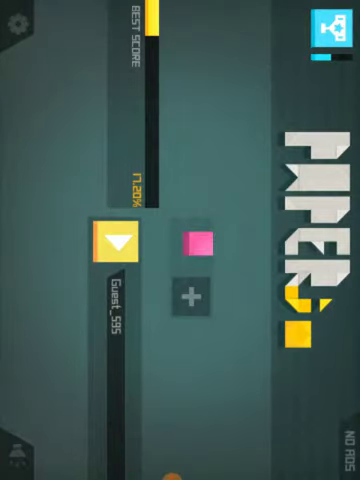
# Browse the avatar collection, close it, and bring up the Challenges grid (12 of 25).
pyautogui.click(197, 242)
pyautogui.hscroll(-2, 160, 240)
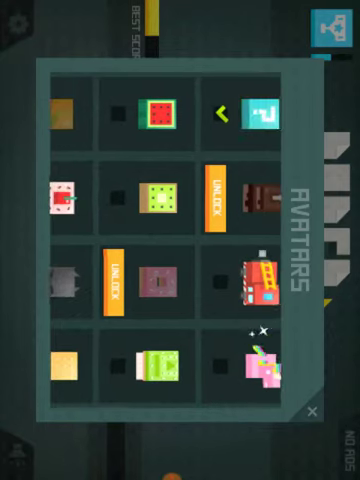
pyautogui.hscroll(-3, 160, 240)
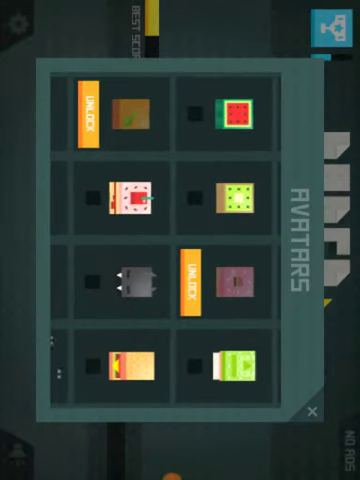
pyautogui.hscroll(-3, 160, 240)
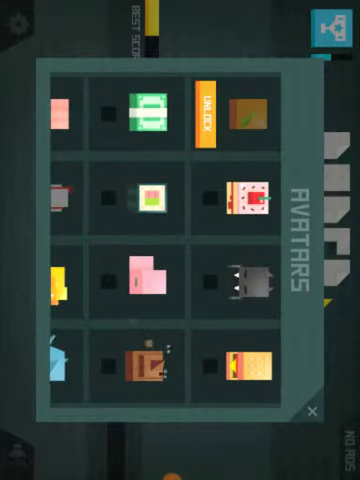
pyautogui.hscroll(-3, 160, 240)
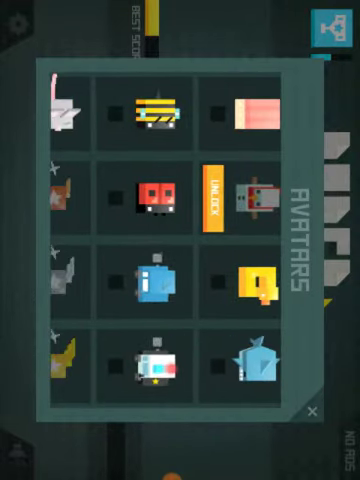
pyautogui.hscroll(-2, 160, 240)
pyautogui.hscroll(-3, 160, 240)
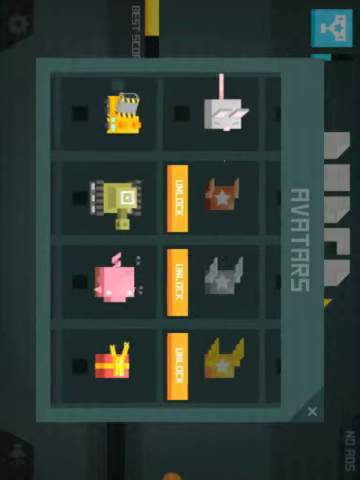
pyautogui.hscroll(-5, 160, 240)
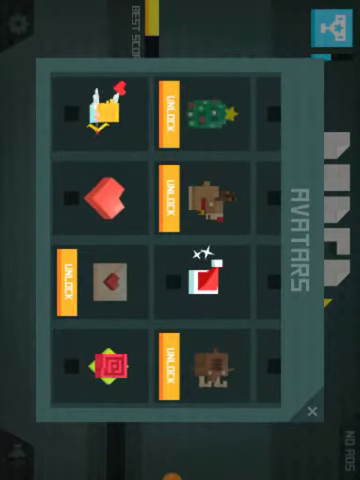
pyautogui.hscroll(-2, 165, 240)
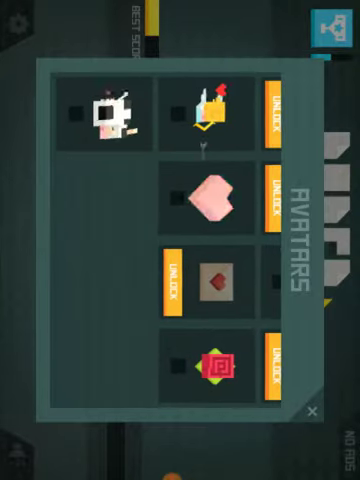
pyautogui.hscroll(4, 165, 240)
pyautogui.hscroll(5, 165, 240)
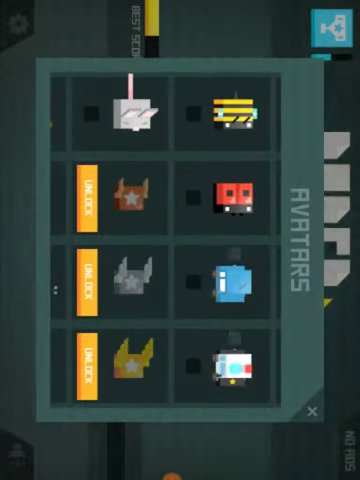
pyautogui.click(312, 411)
pyautogui.click(330, 28)
pyautogui.hscroll(-2, 150, 240)
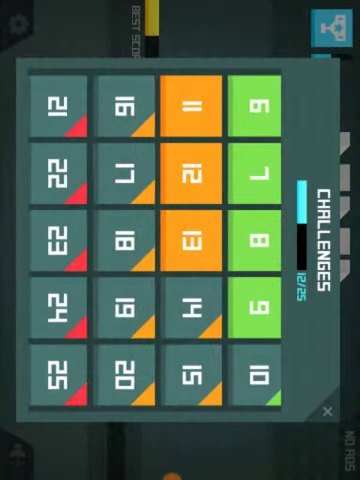
pyautogui.hscroll(2, 150, 240)
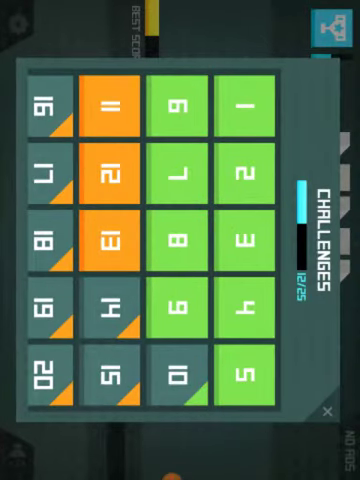
# Play Challenge 10 as purple, closing a first loop to about 2.30%.
pyautogui.click(178, 375)
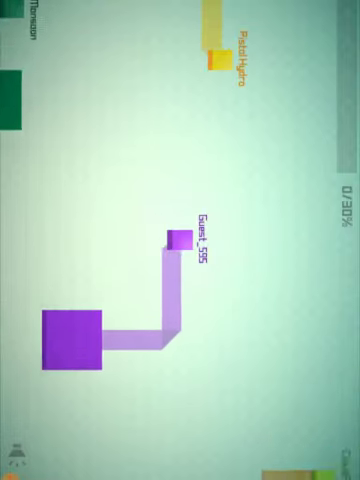
pyautogui.press('Up')
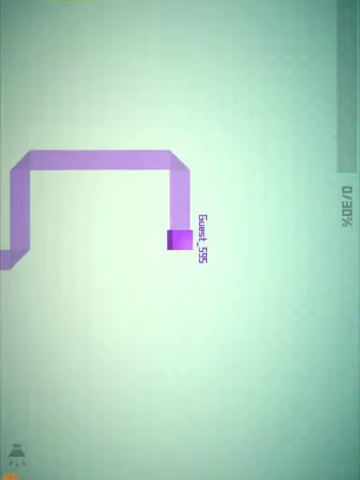
pyautogui.press('Down')
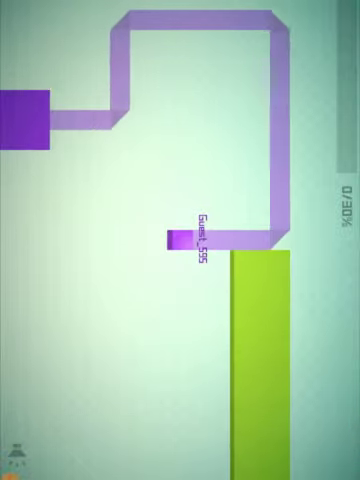
pyautogui.press('Up')
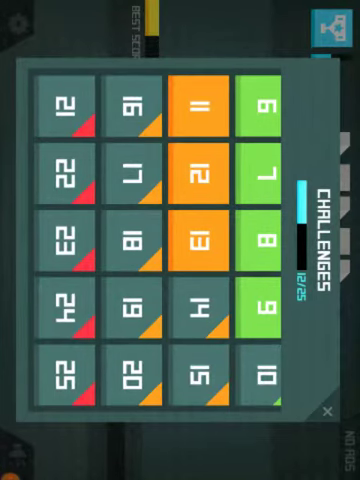
# Preview Challenge 13, then start Challenge 14: take 25% in high speed mode.
pyautogui.click(200, 240)
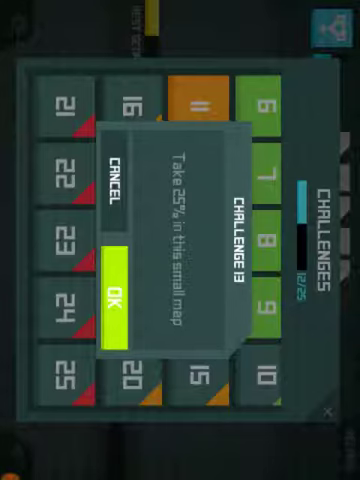
pyautogui.click(115, 180)
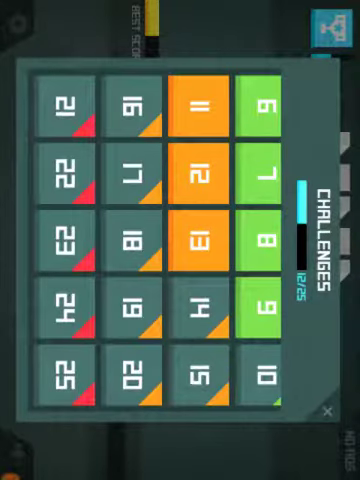
pyautogui.click(200, 305)
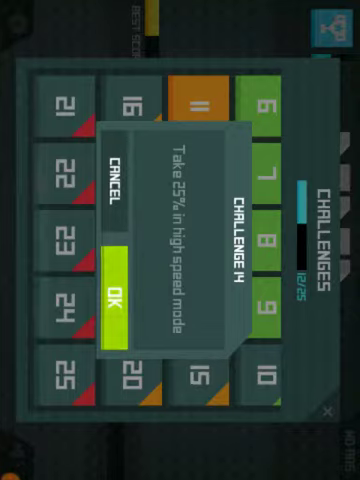
pyautogui.click(115, 297)
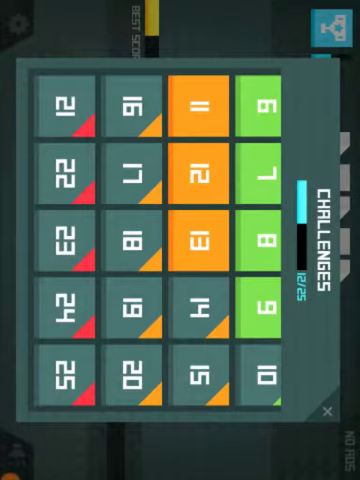
# Start another Challenge 14 round and dismiss the 'Watch this video' offer.
pyautogui.click(200, 310)
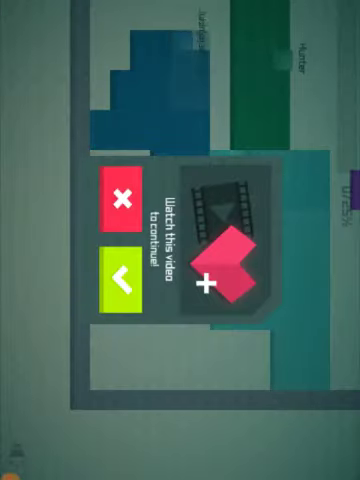
pyautogui.click(121, 198)
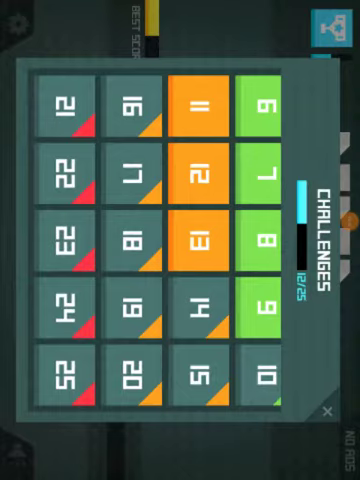
# Close the Challenges panel with the Back key to reach the main menu.
pyautogui.press('Escape')
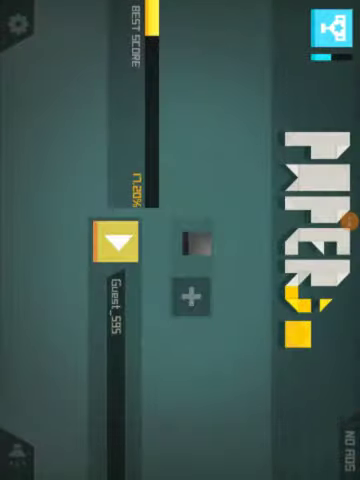
# Start a regular match and draw the red player's first capture loops.
pyautogui.click(115, 241)
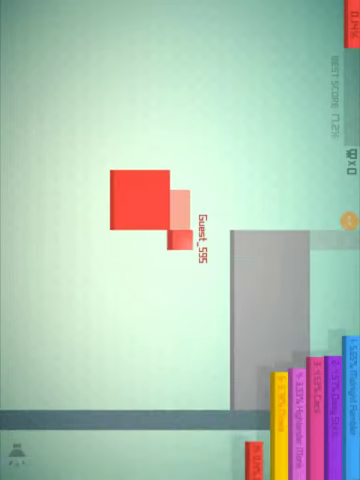
pyautogui.press('Left')
pyautogui.press('Up')
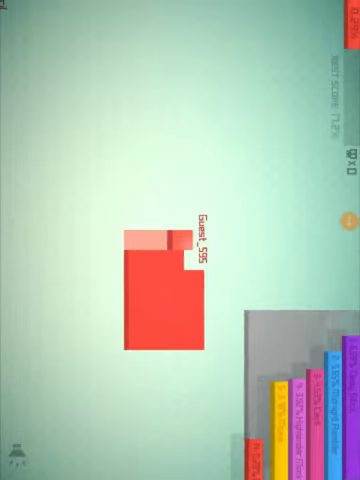
pyautogui.press('Right')
pyautogui.press('Down')
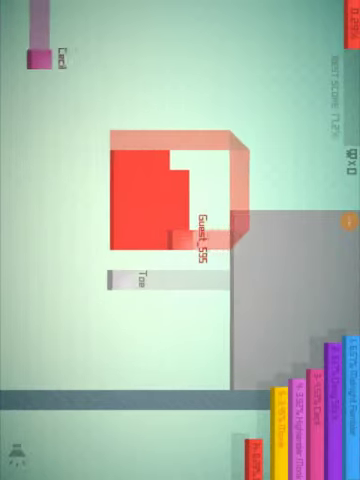
pyautogui.press('Right')
pyautogui.press('Up')
pyautogui.press('Left')
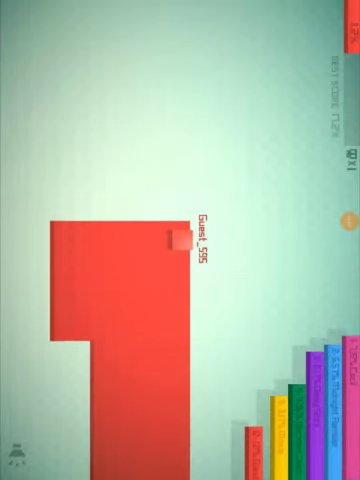
pyautogui.press('Up')
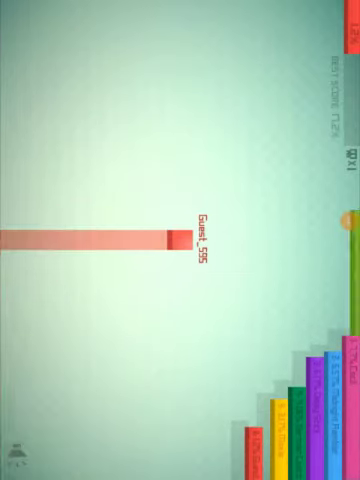
pyautogui.press('Right')
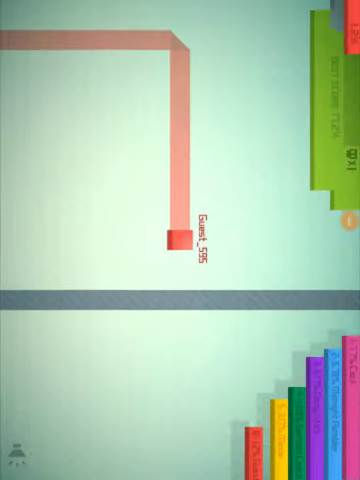
pyautogui.press('Down')
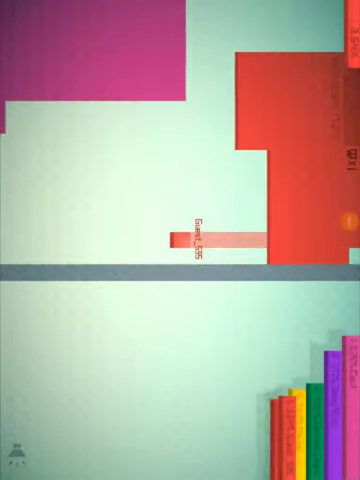
# Enclose U-shaped trails from green territory, growing red's share to about 9%.
pyautogui.press('Up')
pyautogui.press('Right')
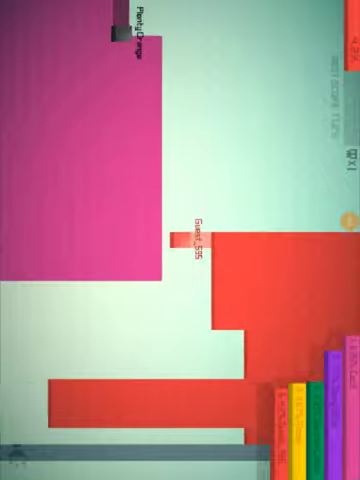
pyautogui.press('Down')
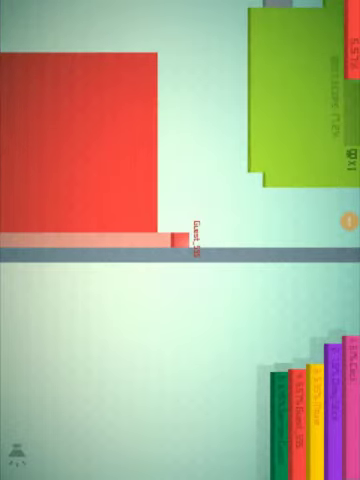
pyautogui.press('Left')
pyautogui.press('Down')
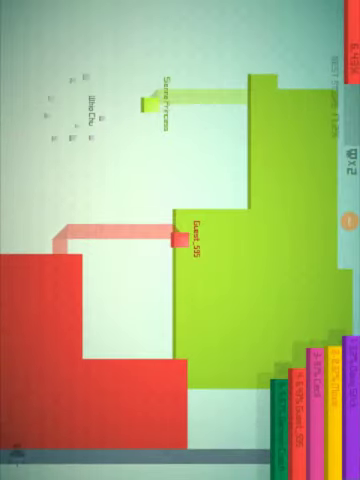
pyautogui.press('Right')
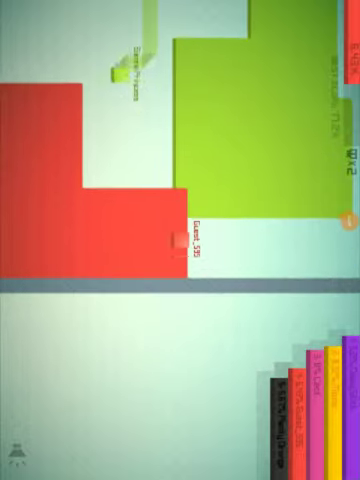
pyautogui.press('Left')
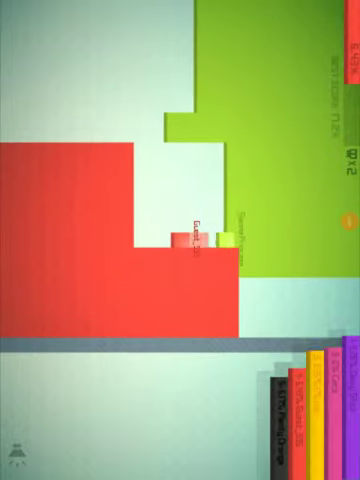
pyautogui.press('Left')
pyautogui.press('Down')
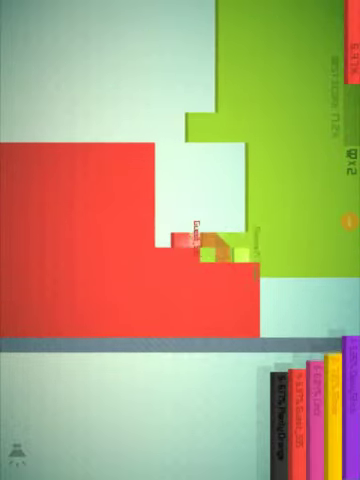
pyautogui.press('Right')
pyautogui.press('Up')
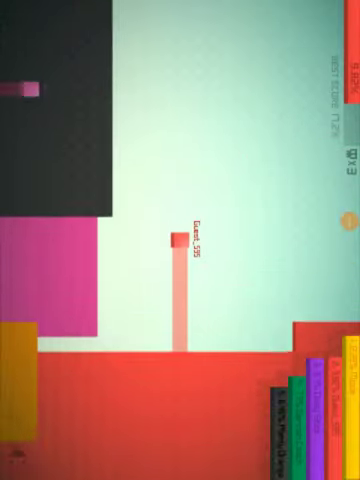
# Keep steering until the orange round ends in Game Over at 15.4%.
pyautogui.press('Right')
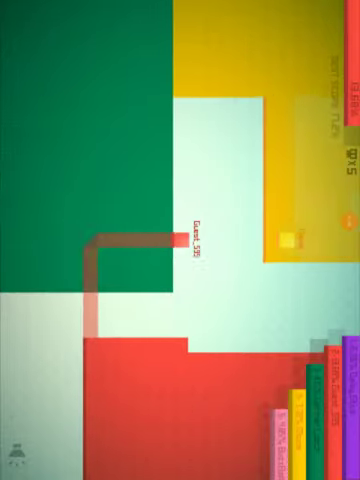
pyautogui.press('Down')
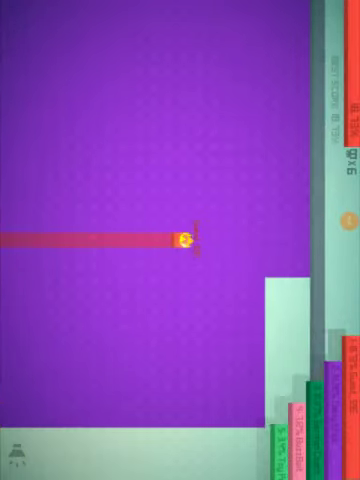
pyautogui.press('Down')
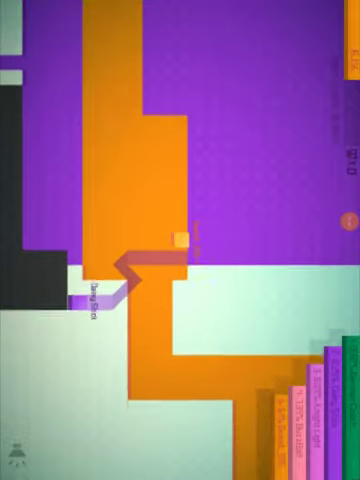
pyautogui.press('Right')
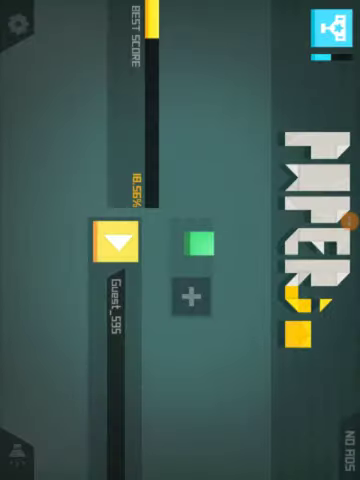
# Pick the brown character from the avatar collection and close it.
pyautogui.click(196, 242)
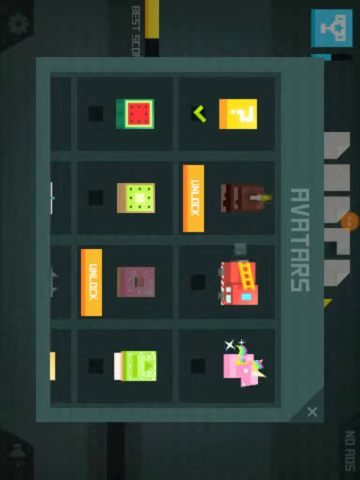
pyautogui.hscroll(-5, 160, 235)
pyautogui.hscroll(-3, 160, 235)
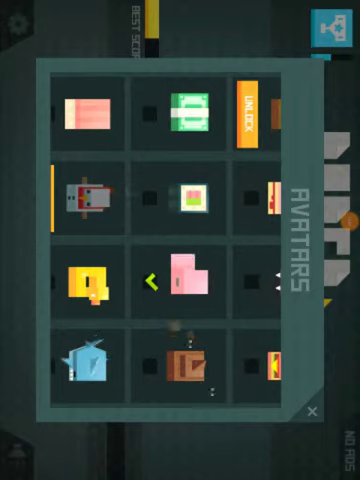
pyautogui.press('Escape')
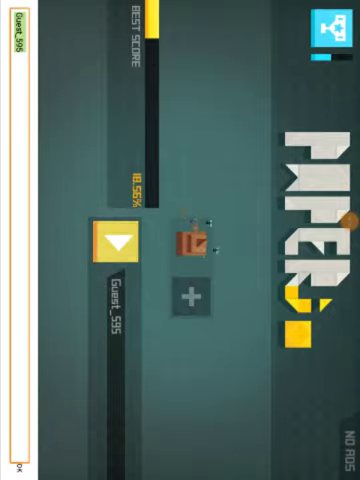
# Clear Guest_595 and the trial name 'plz subscribe', then confirm ehhhhhh as the player name.
pyautogui.press('BackSpace')
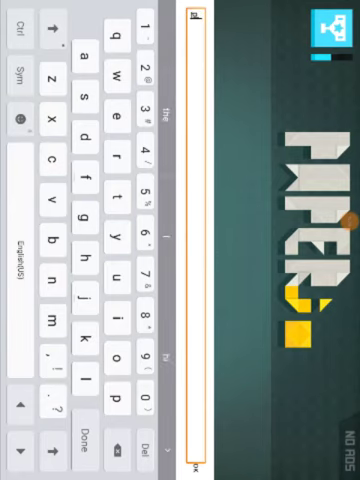
pyautogui.write('plbscribe')
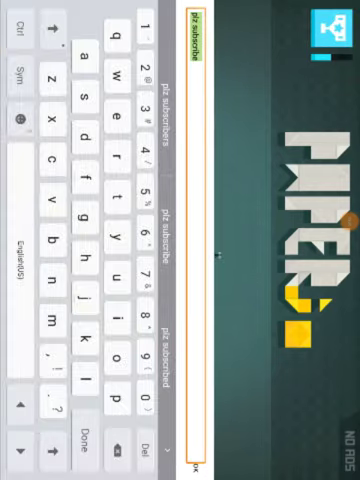
pyautogui.press('BackSpace')
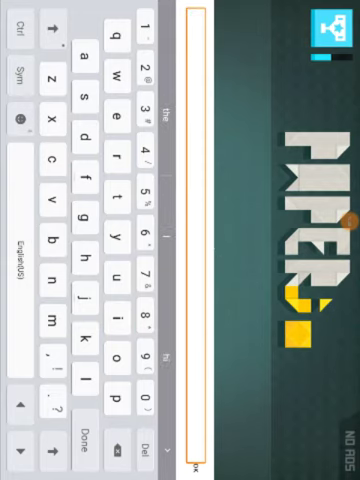
pyautogui.write('ehhhhhh')
pyautogui.press('Return')
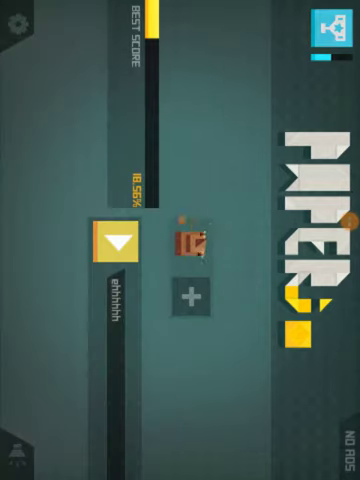
# Look through Challenges 17, 16, 18 and 19, then bring up Challenge 20's details.
pyautogui.click(329, 28)
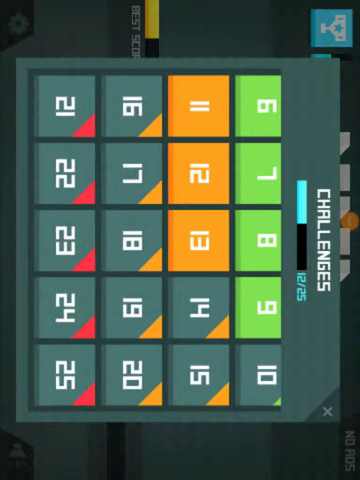
pyautogui.click(132, 175)
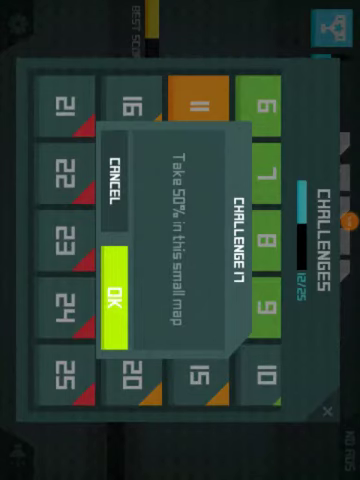
pyautogui.click(115, 180)
pyautogui.click(132, 105)
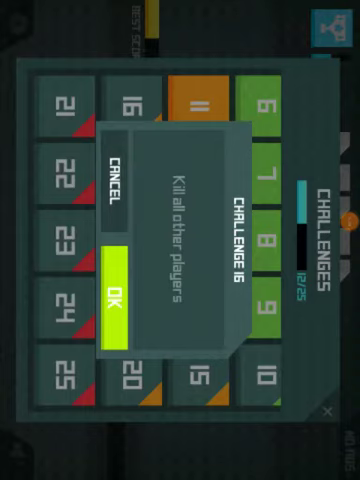
pyautogui.click(115, 180)
pyautogui.click(135, 240)
pyautogui.click(115, 180)
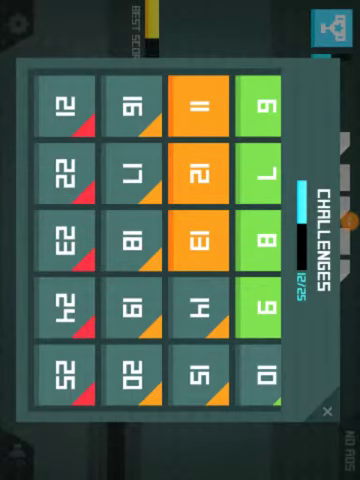
pyautogui.click(135, 305)
pyautogui.click(115, 180)
pyautogui.click(135, 375)
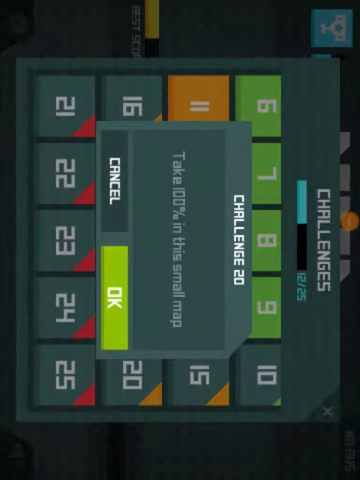
# Start Challenge 20 and swipe left, then up, to steer the brown player.
pyautogui.moveTo(355, 240); pyautogui.dragTo(150, 240)
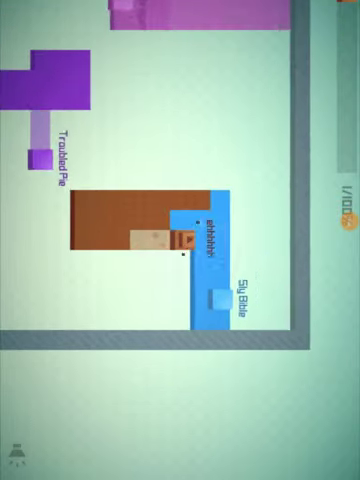
pyautogui.moveTo(260, 300); pyautogui.dragTo(260, 220)
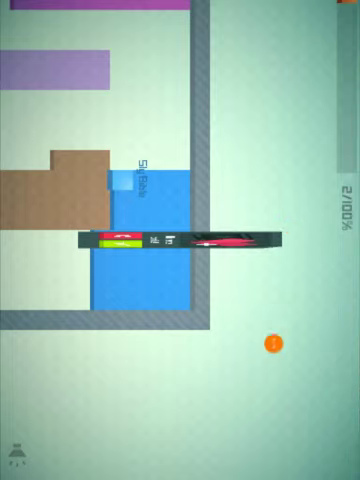
# Open the screen recorder's drawing toolbox and draw an orange curve over the game.
pyautogui.click(348, 345)
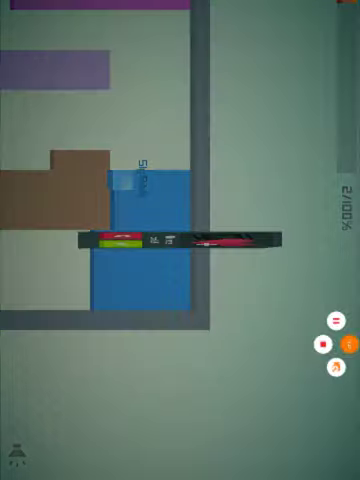
pyautogui.click(336, 320)
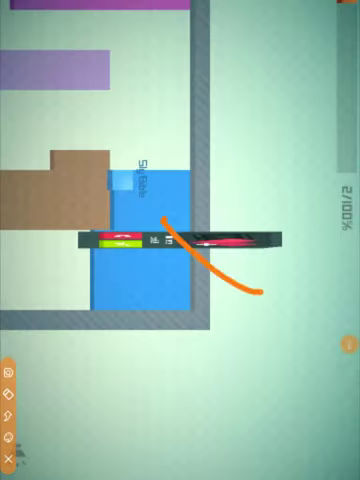
pyautogui.moveTo(296, 296); pyautogui.dragTo(172, 155)
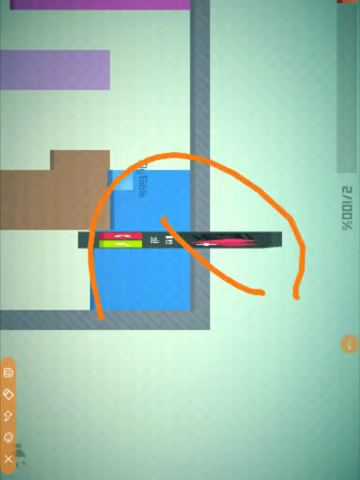